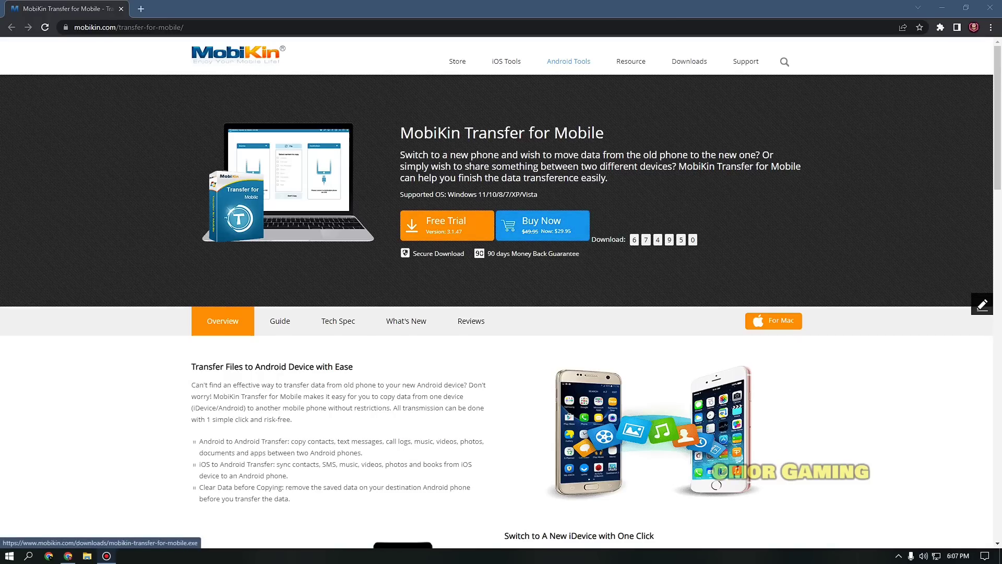
Step: Review the product overview, including the supported transfer types, the compatible phone brands and the program screenshots
scroll(501, 292, "down", 2)
scroll(502, 293, "down", 3)
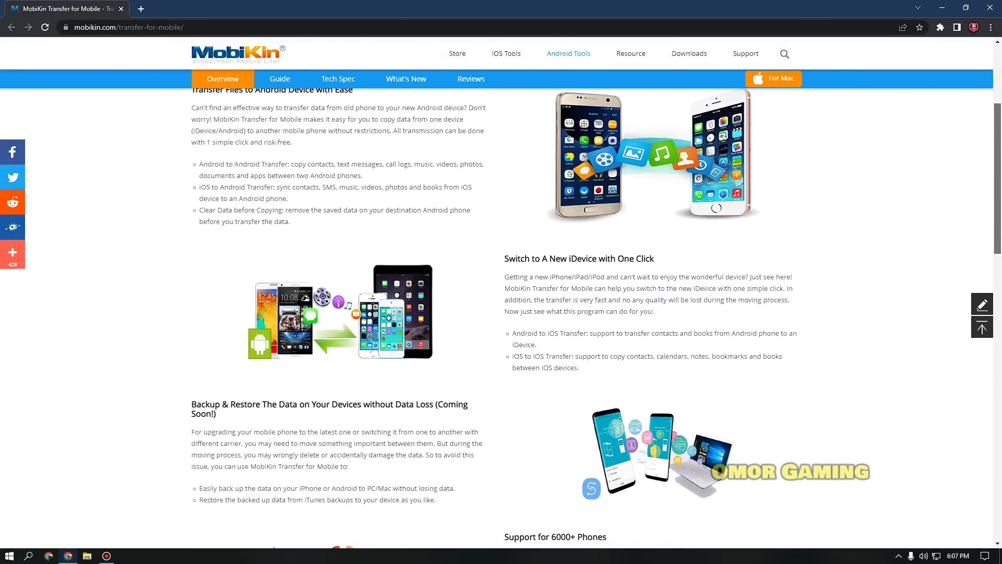
scroll(501, 292, "up", 5)
scroll(501, 292, "down", 4)
scroll(501, 292, "down", 2)
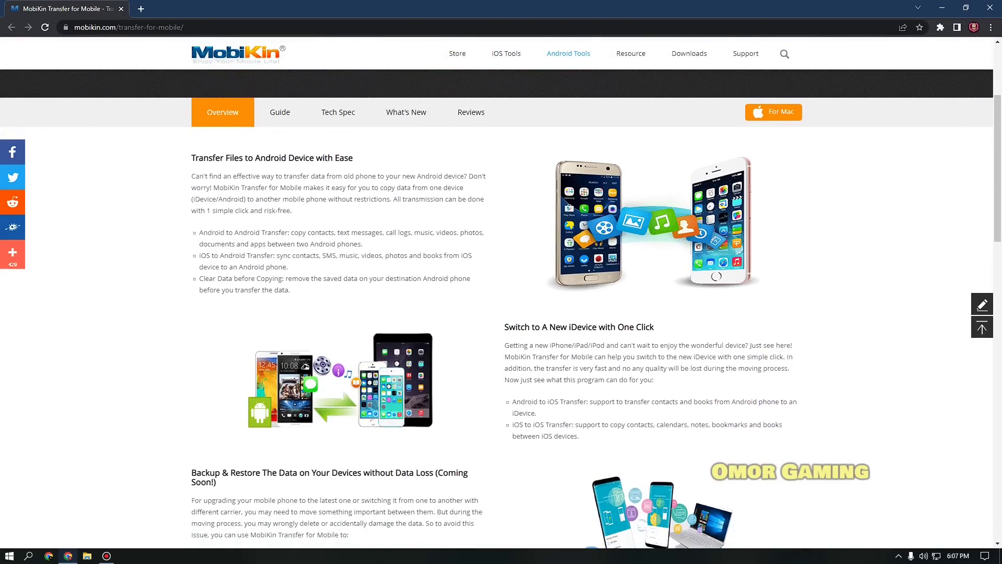
scroll(501, 308, "down", 2)
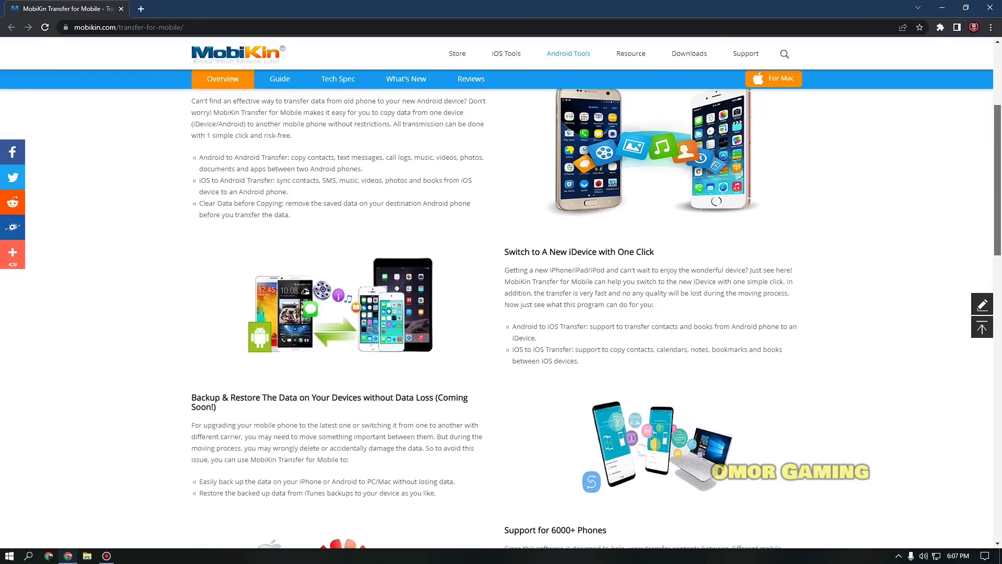
scroll(501, 313, "down", 2)
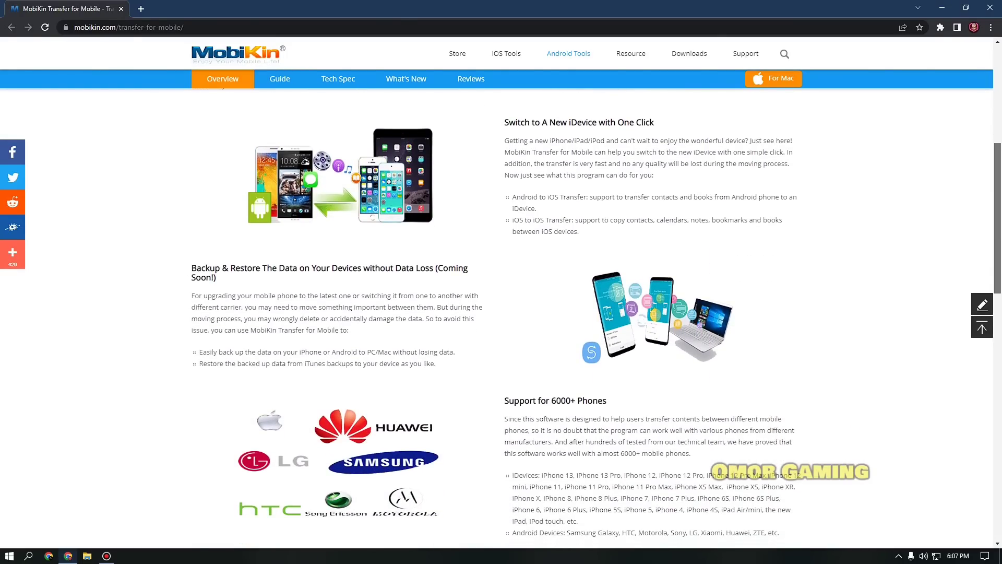
scroll(501, 313, "down", 1)
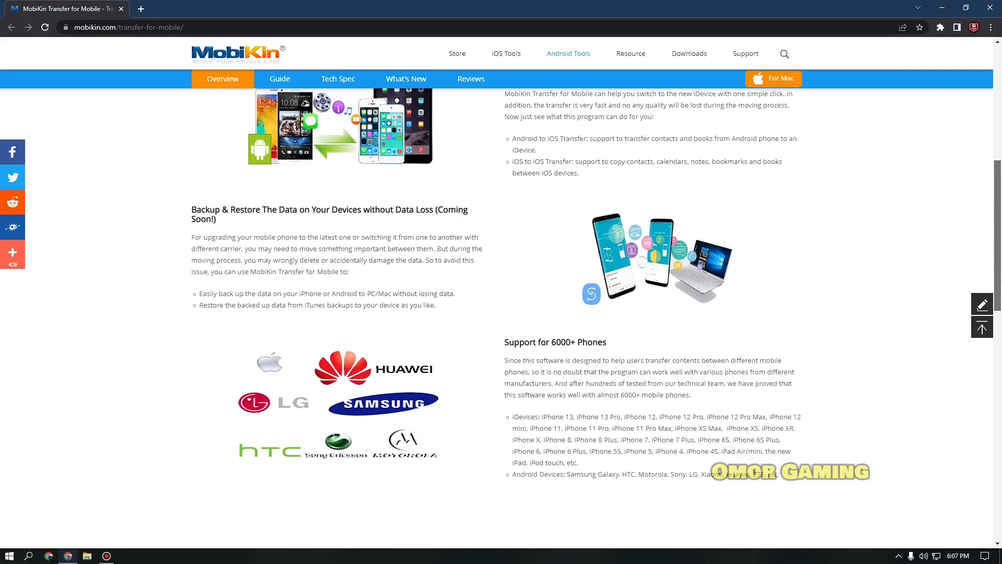
scroll(501, 313, "down", 1)
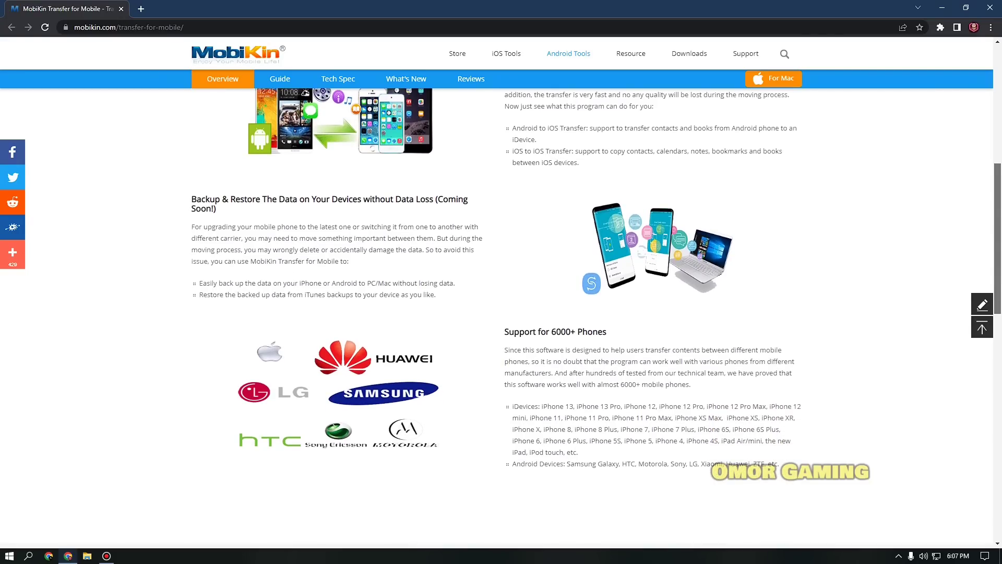
scroll(501, 313, "down", 3)
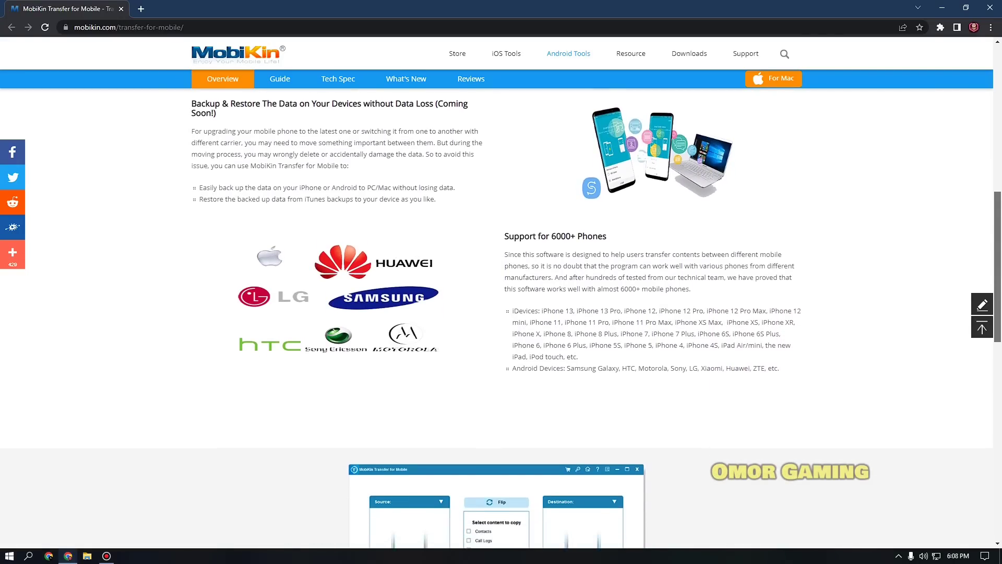
scroll(502, 314, "up", 2)
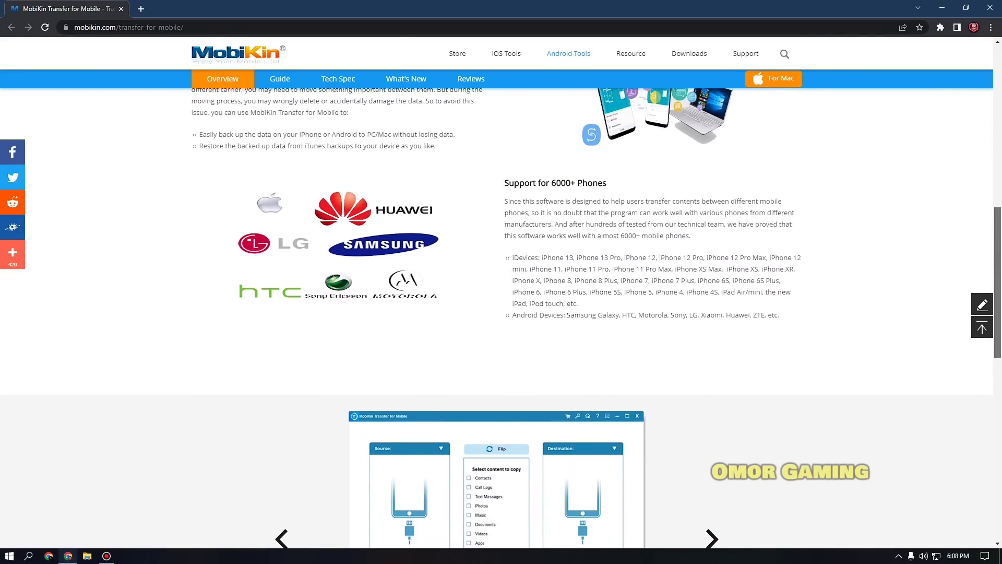
left_click_drag(997, 263, 997, 345)
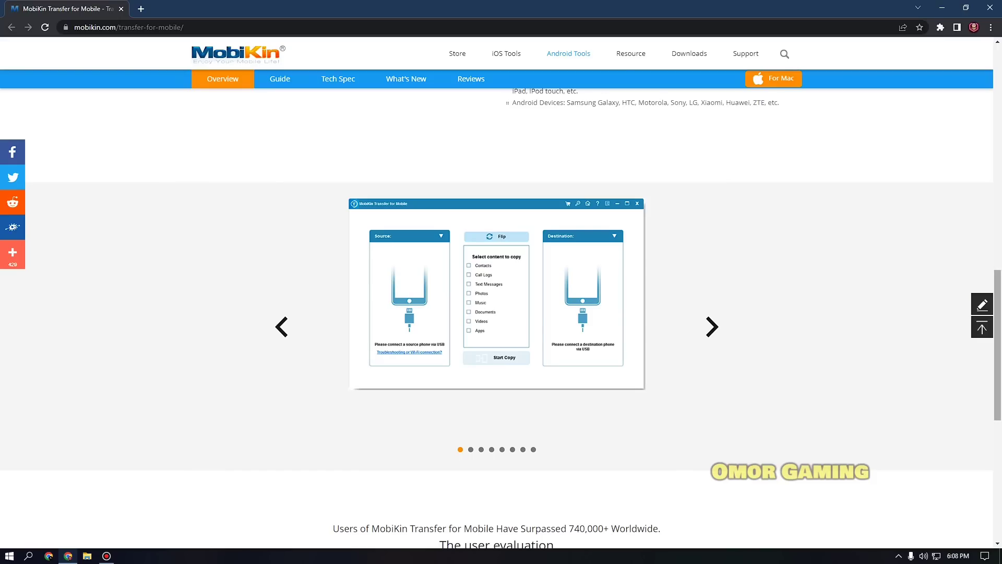
left_click_drag(998, 345, 998, 121)
left_click(712, 277)
left_click(712, 277)
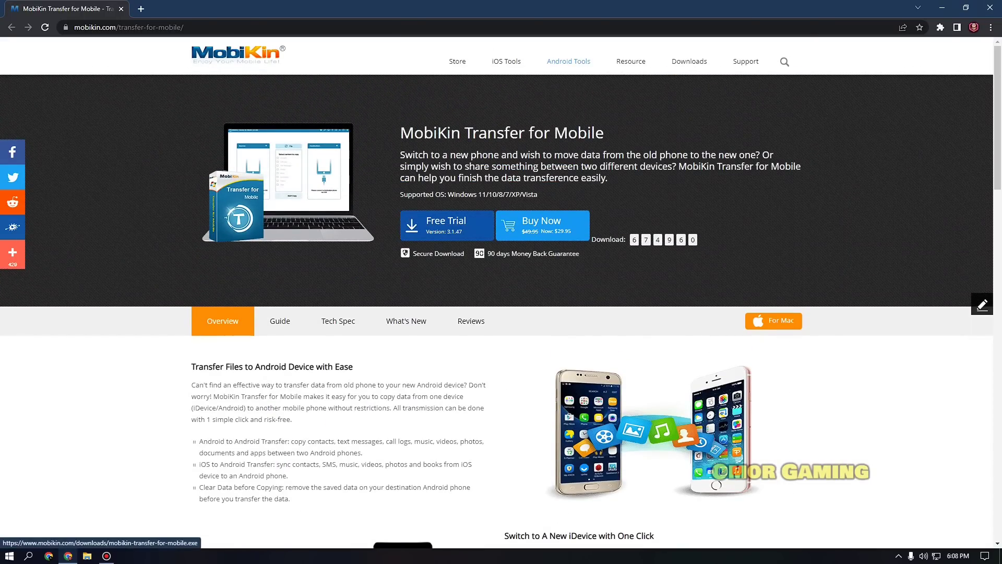
Step: Download the Windows free trial of MobiKin Transfer for Mobile
left_click(446, 226)
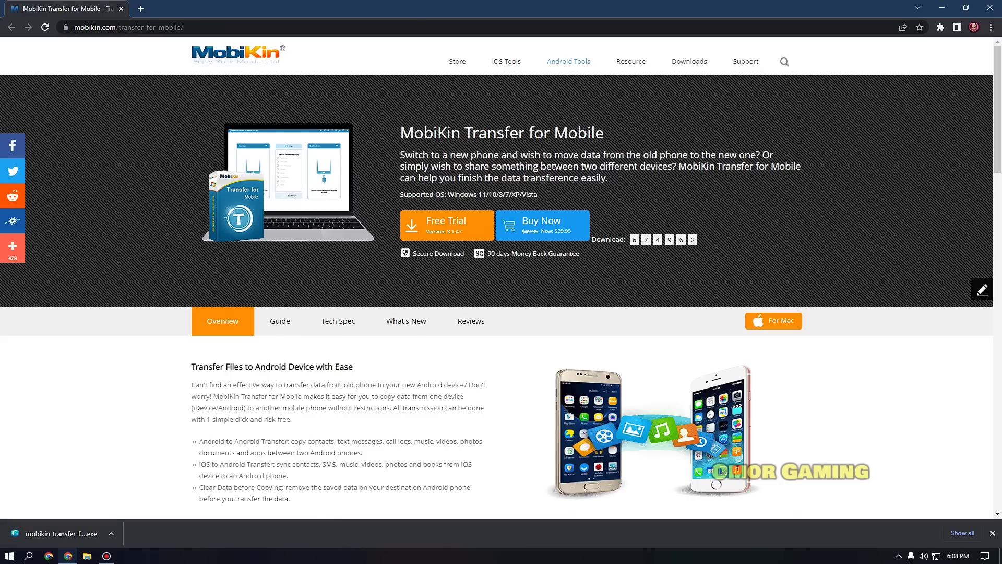
Step: Open the purchase page and compare the 1 Year license prices for 26-30 PCs, 2-5 PCs and 1 PC
left_click(543, 226)
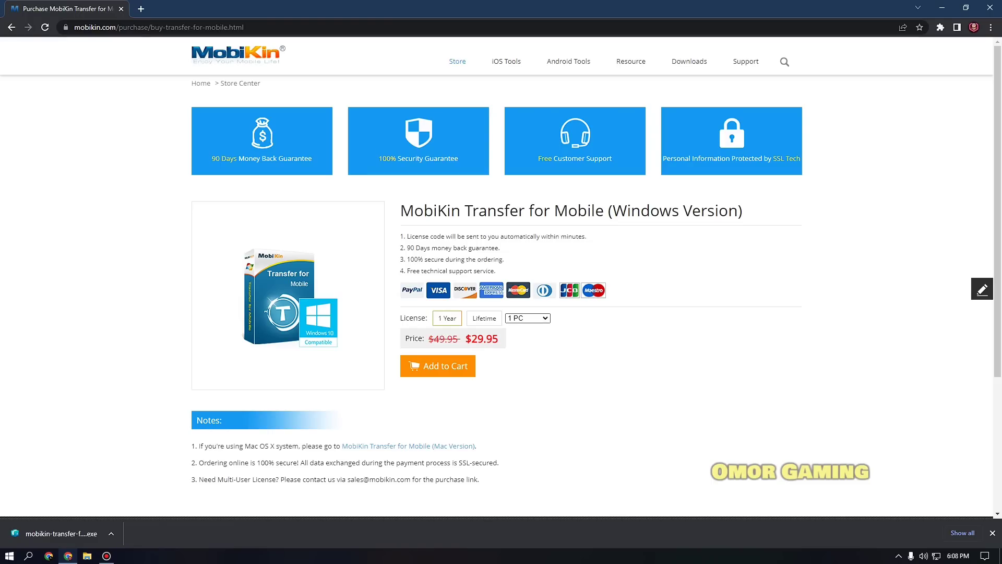
left_click(527, 318)
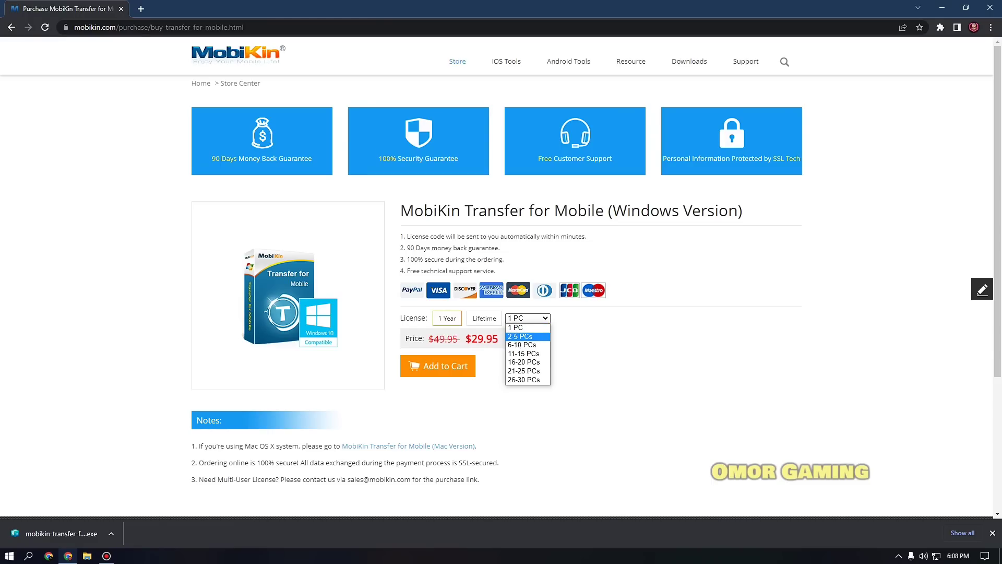
left_click(524, 380)
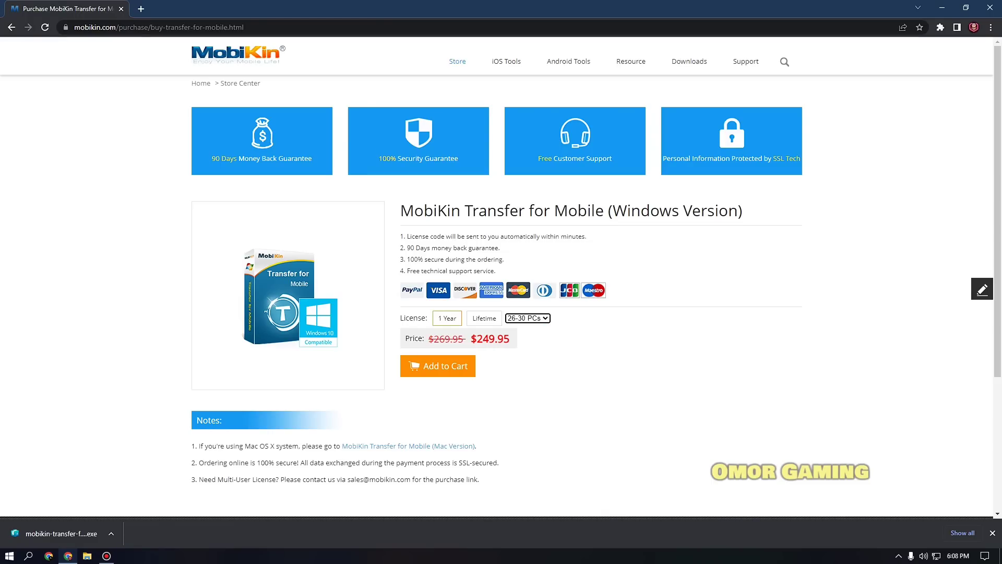
left_click(528, 318)
left_click(524, 337)
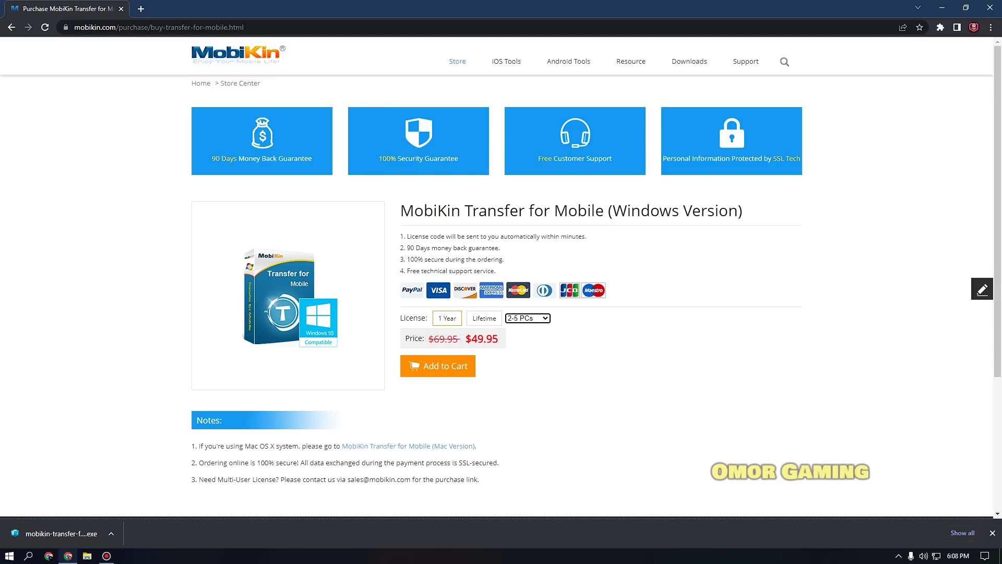
left_click(527, 317)
left_click(523, 327)
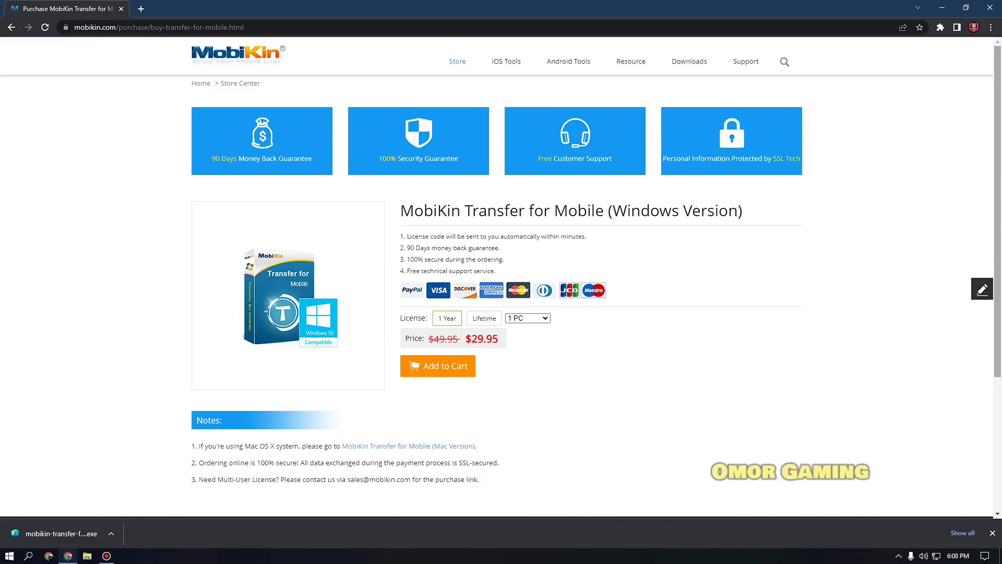
Step: Check the price of the Lifetime license for 1 PC and read through the rest of the purchase page
left_click(484, 318)
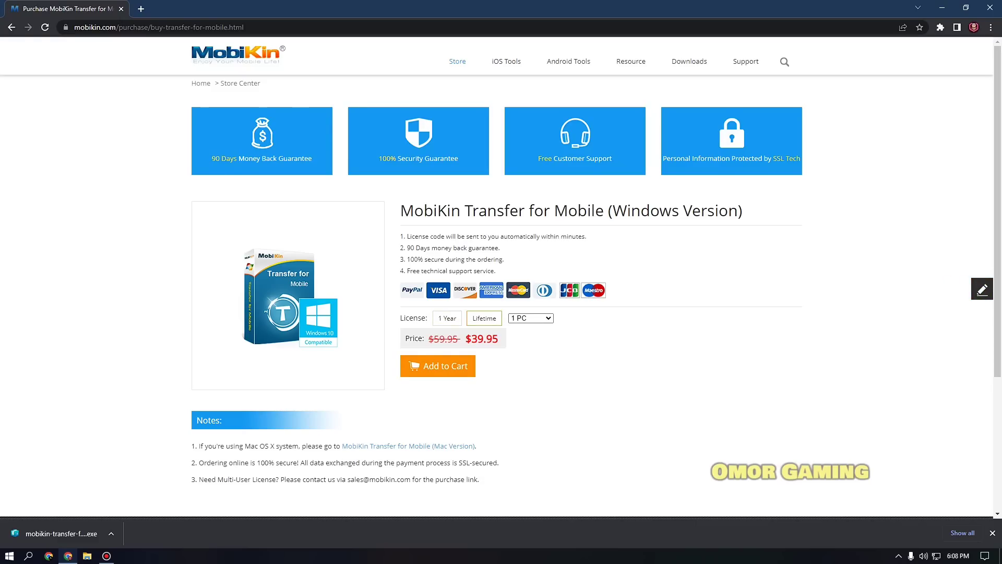
scroll(501, 277, "down", 1)
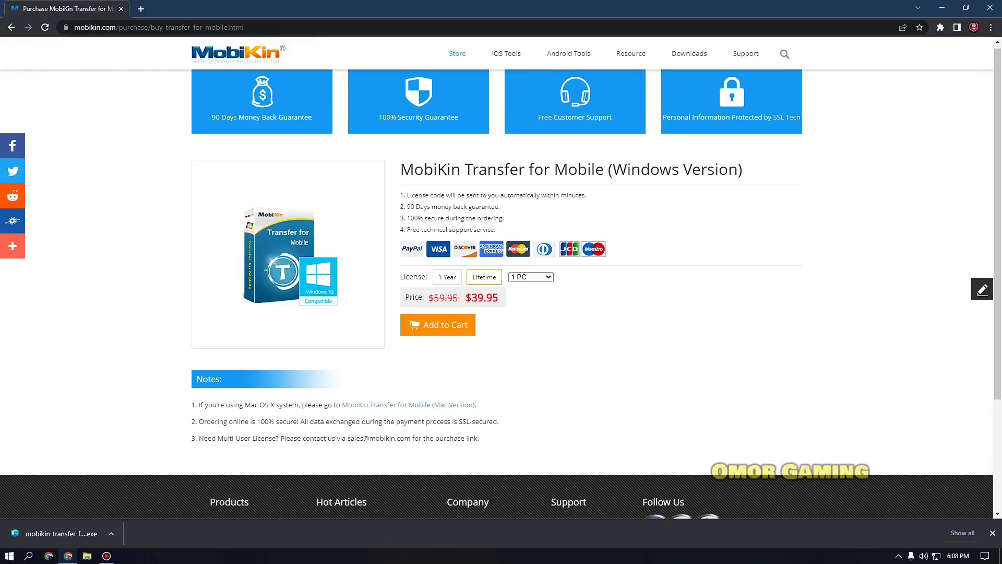
scroll(501, 277, "down", 1)
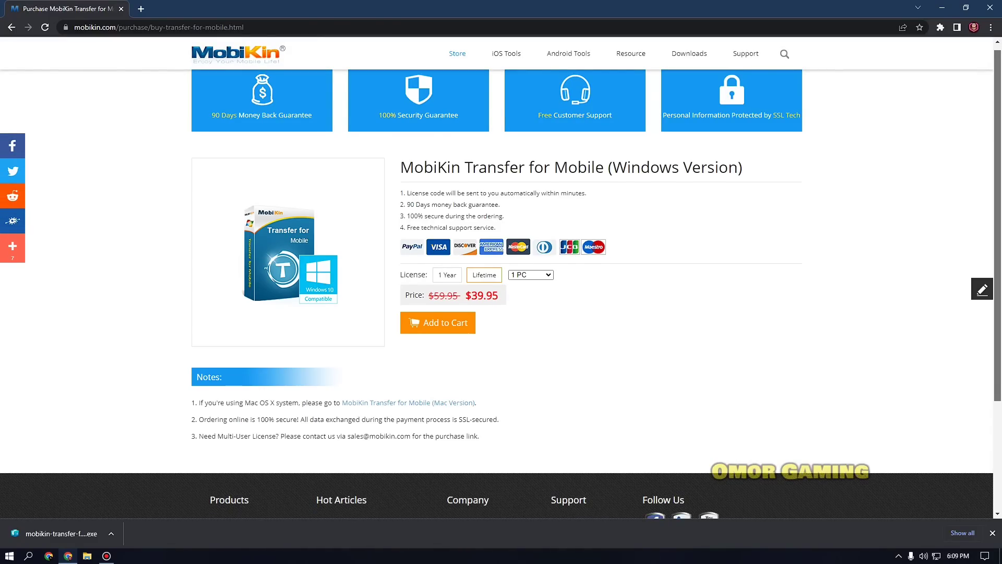
scroll(501, 277, "up", 2)
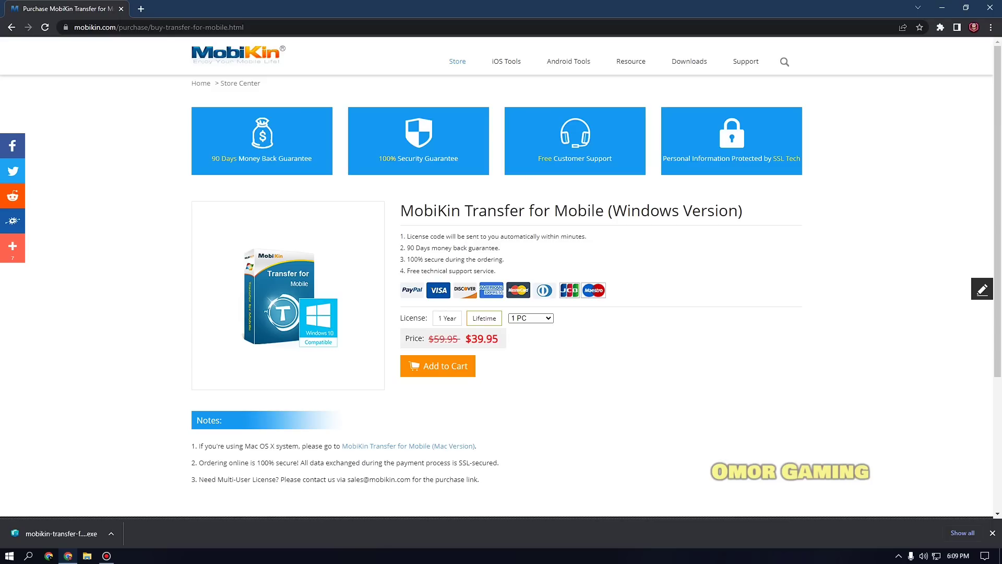
scroll(501, 276, "down", 4)
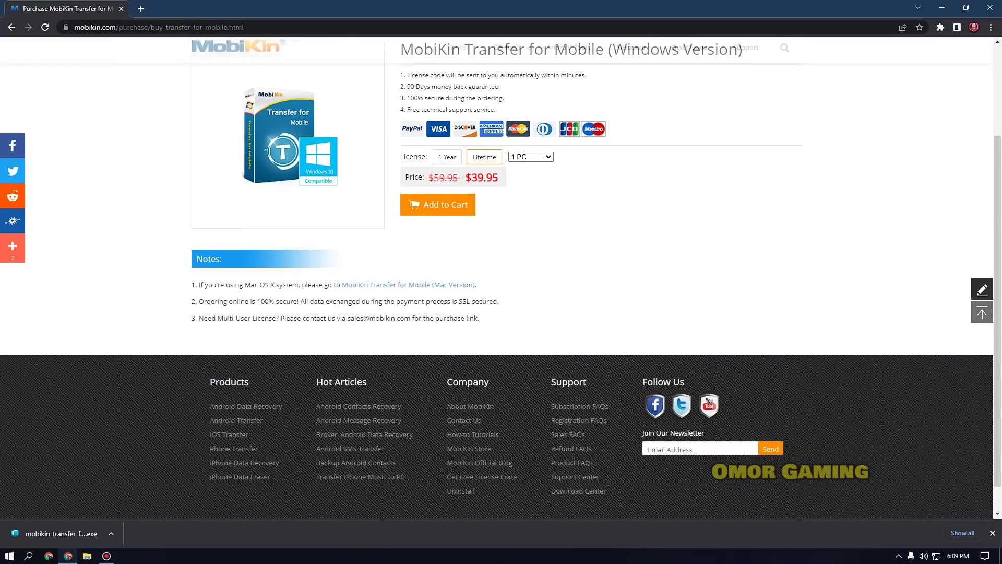
scroll(501, 277, "up", 4)
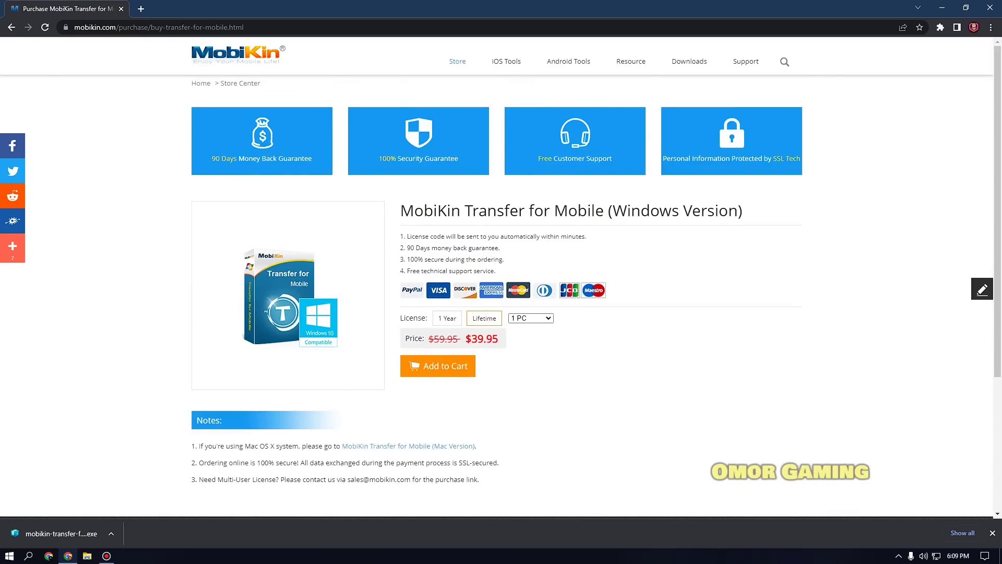
Step: Return to the Transfer for Mobile product page and minimize the browser window
key("alt+Left")
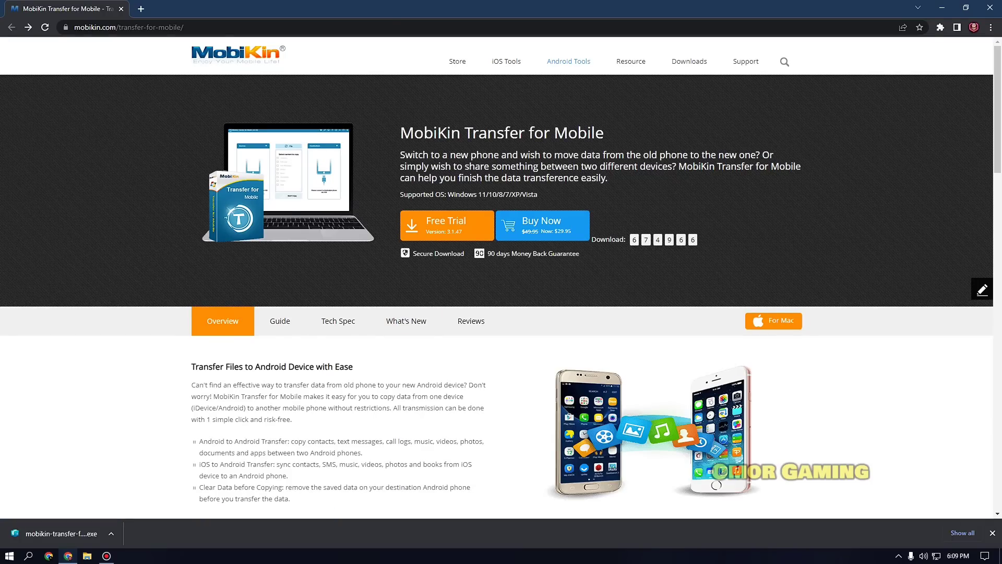
left_click(941, 7)
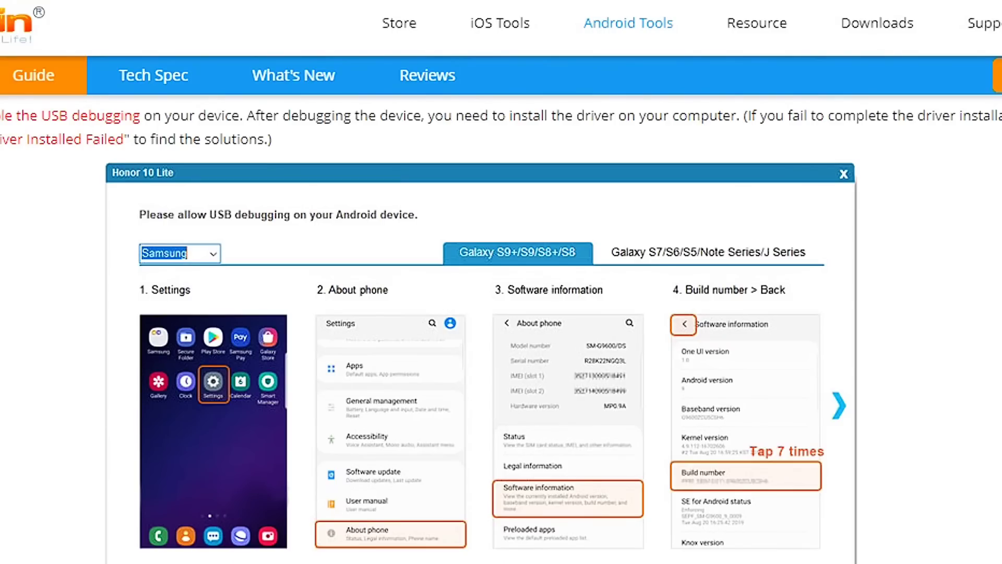
Step: Read the guide's instructions for enabling USB debugging, authorizing the computer and allowing the MobiKin Assistant app on an Android phone
scroll(480, 329, "down", 3)
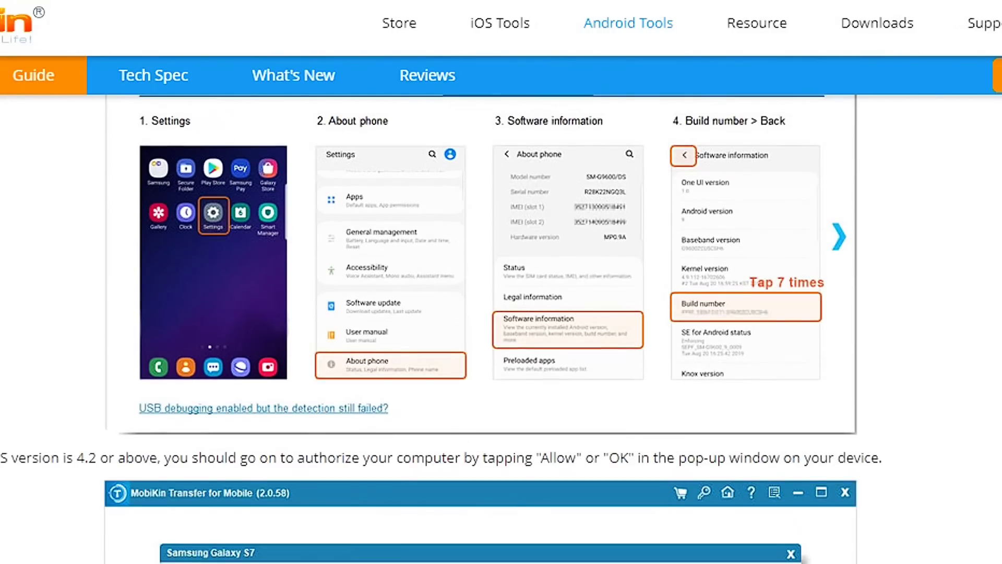
scroll(480, 329, "up", 1)
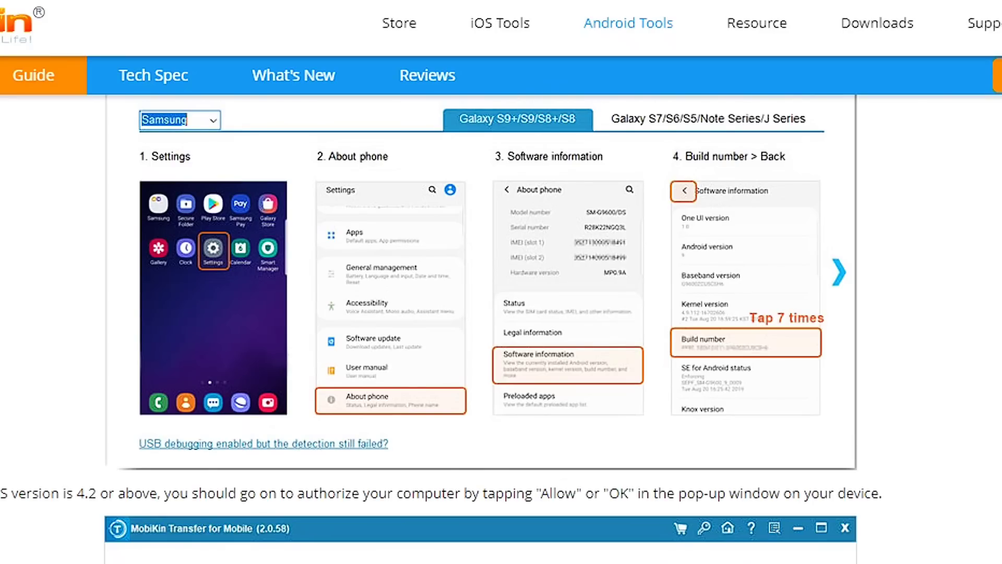
scroll(480, 314, "down", 5)
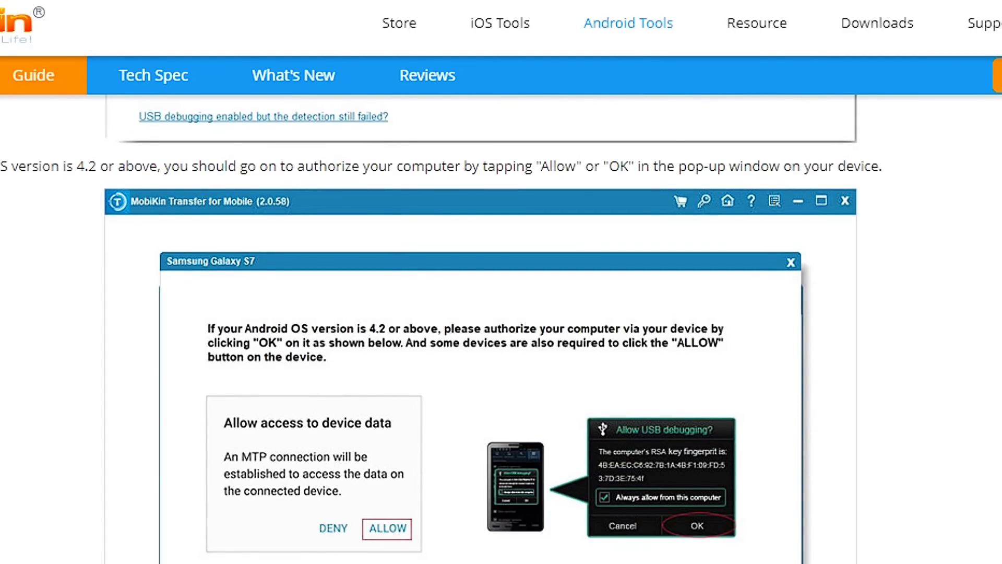
scroll(501, 313, "down", 8)
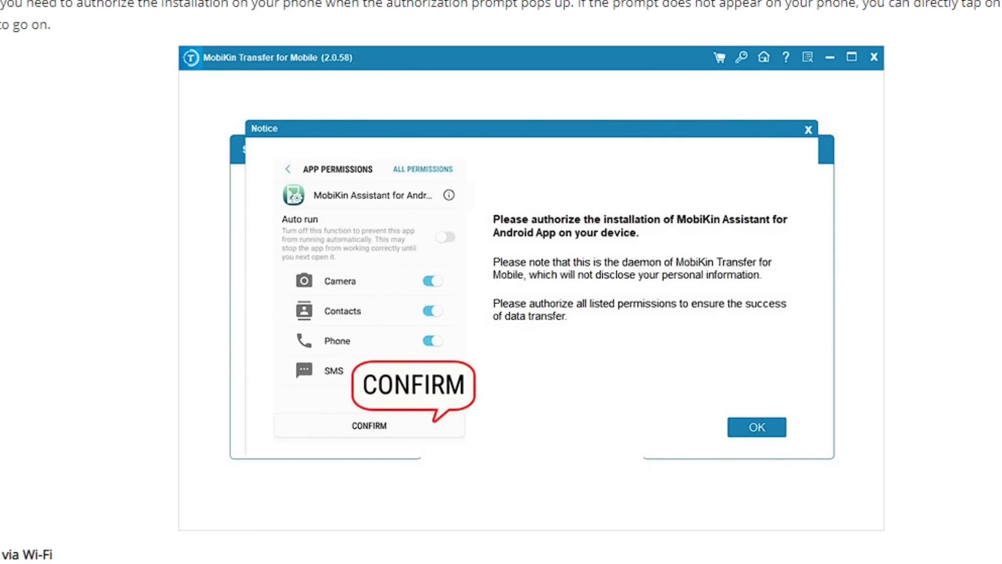
scroll(501, 282, "down", 10)
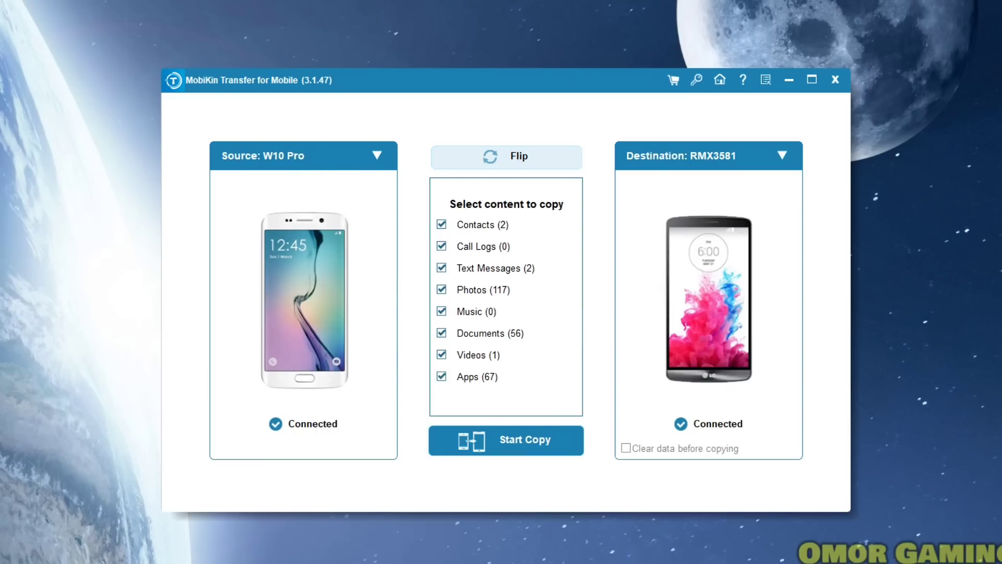
Step: Swap the source and destination phones, and swap them back so W10 Pro is the source
left_click(507, 156)
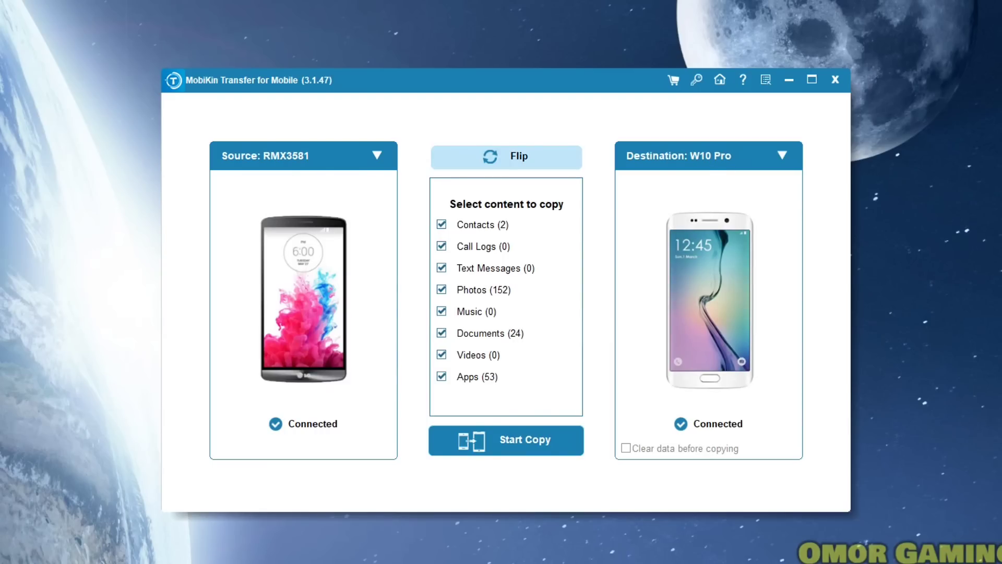
left_click(506, 156)
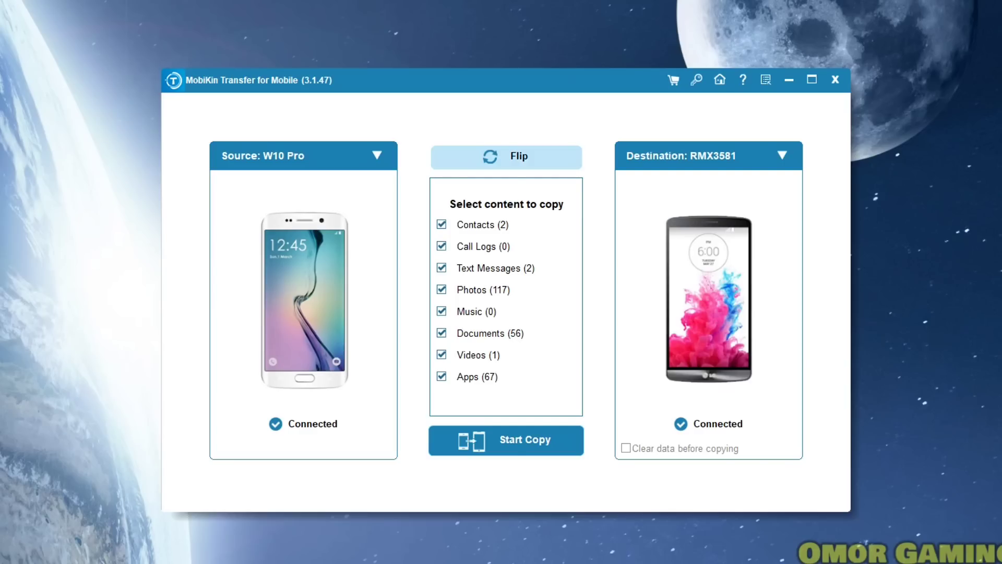
Step: Exclude Apps and Documents, copy the remaining content from W10 Pro to RMX3581, and dismiss the SMS notice and the transfer report
left_click(441, 376)
left_click(441, 333)
left_click(506, 440)
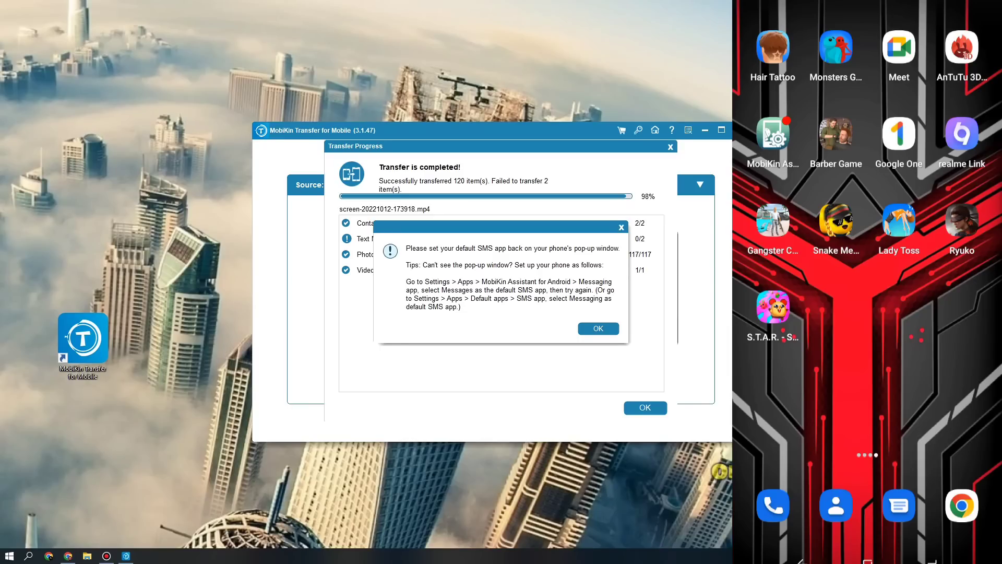
left_click(598, 327)
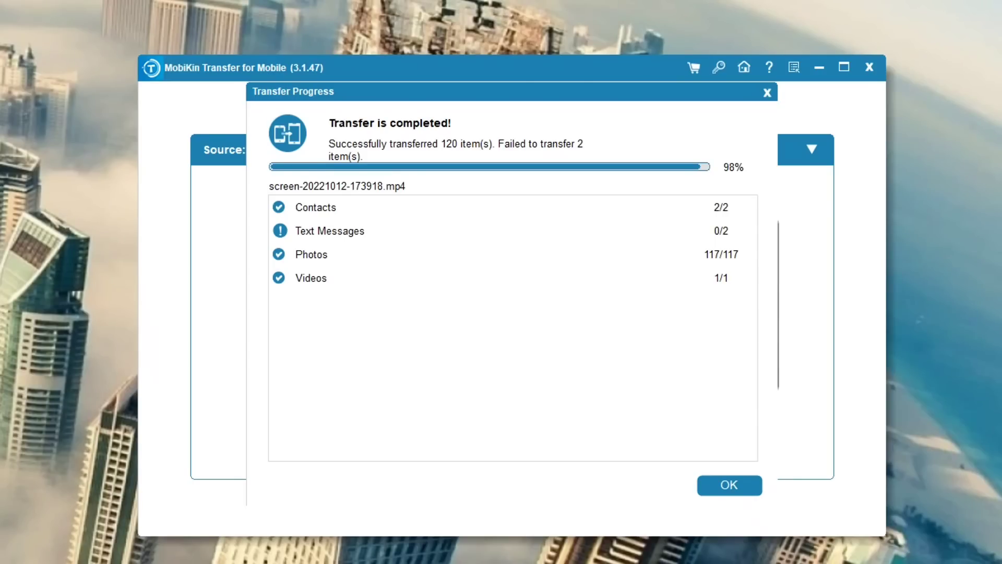
left_click(729, 485)
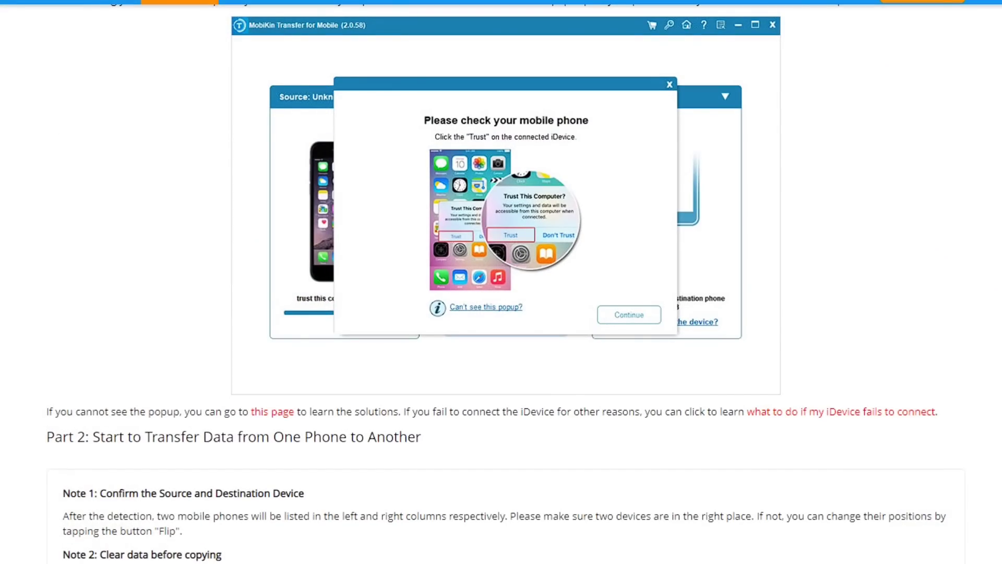
Step: Review the product's technical specifications for system requirements, supported OS versions and supported devices, and return to the overview
scroll(501, 282, "up", 20)
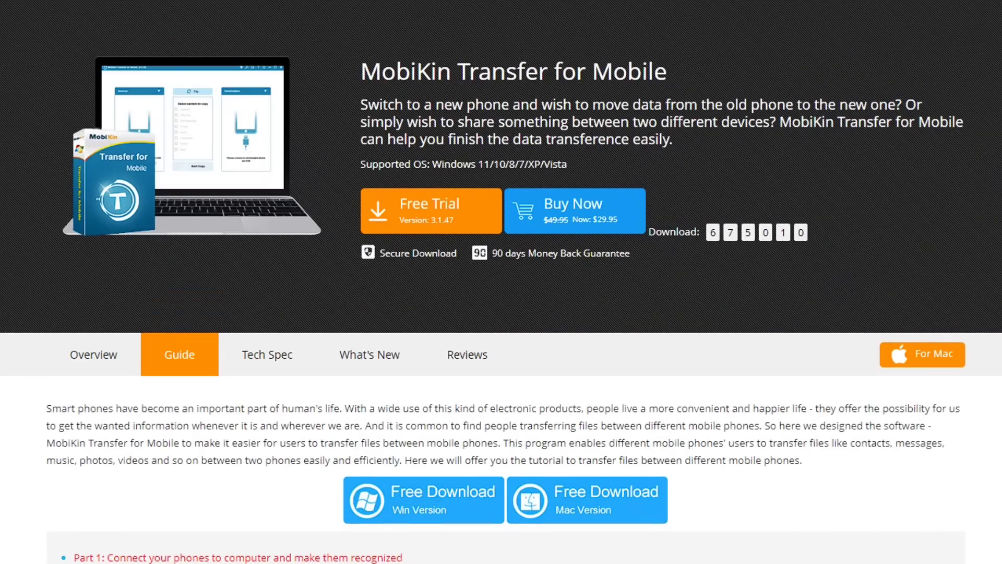
left_click(268, 355)
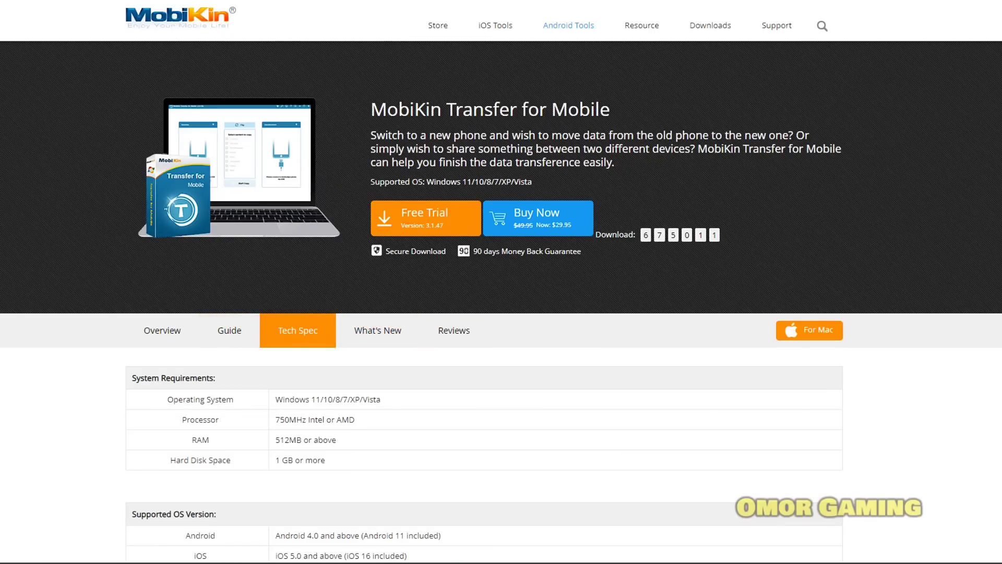
scroll(501, 282, "down", 4)
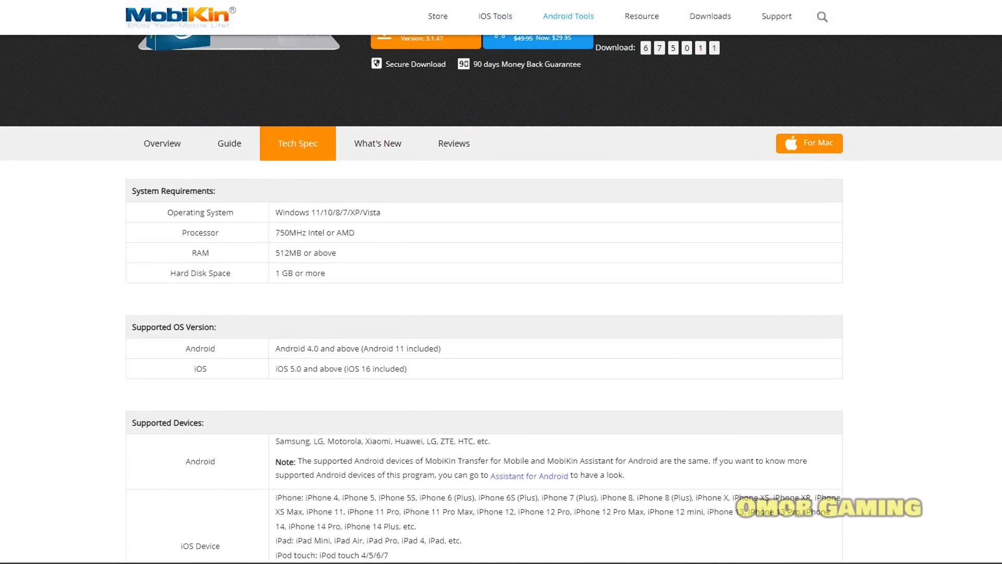
scroll(501, 282, "down", 4)
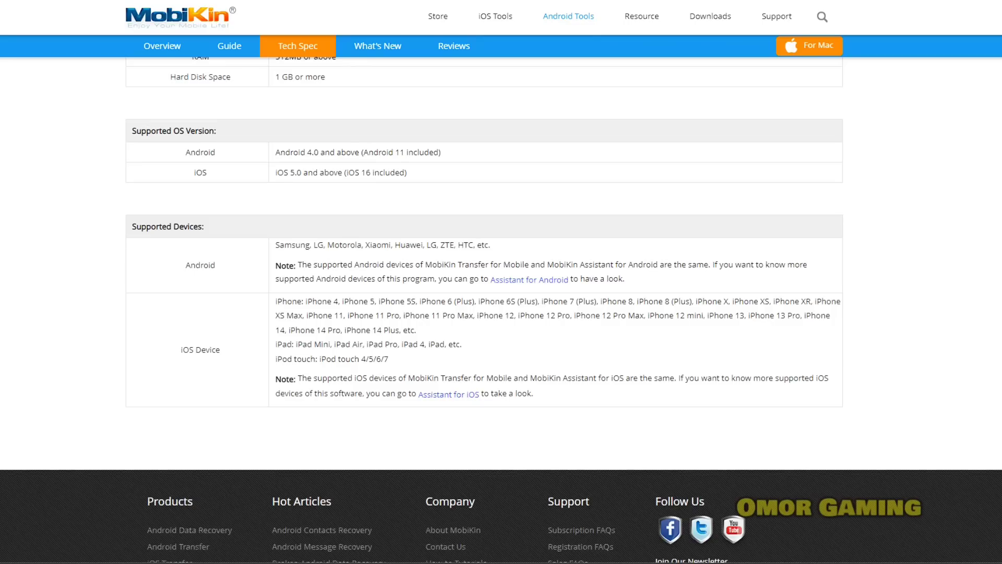
scroll(502, 282, "up", 4)
scroll(501, 282, "down", 4)
scroll(502, 282, "up", 8)
left_click(162, 329)
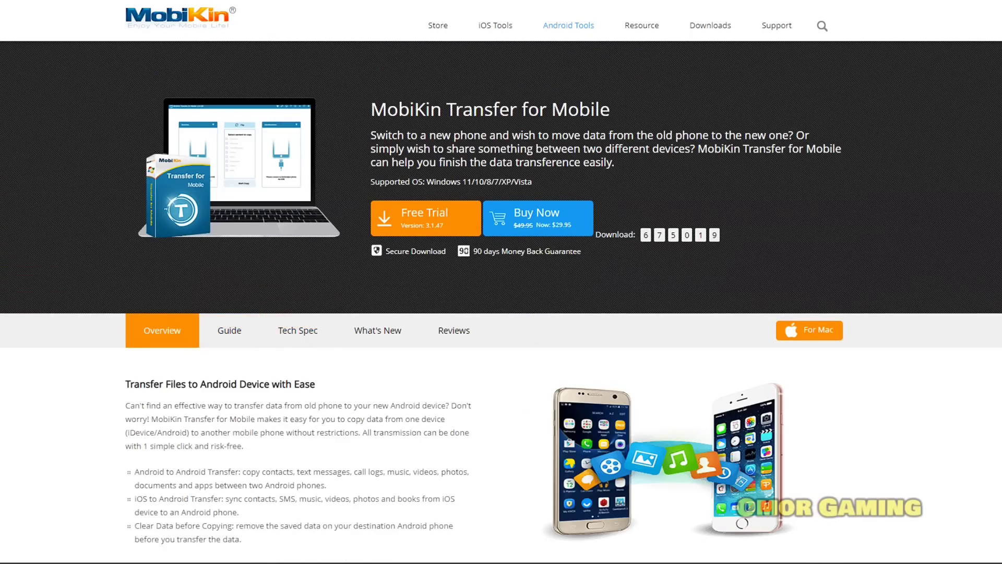